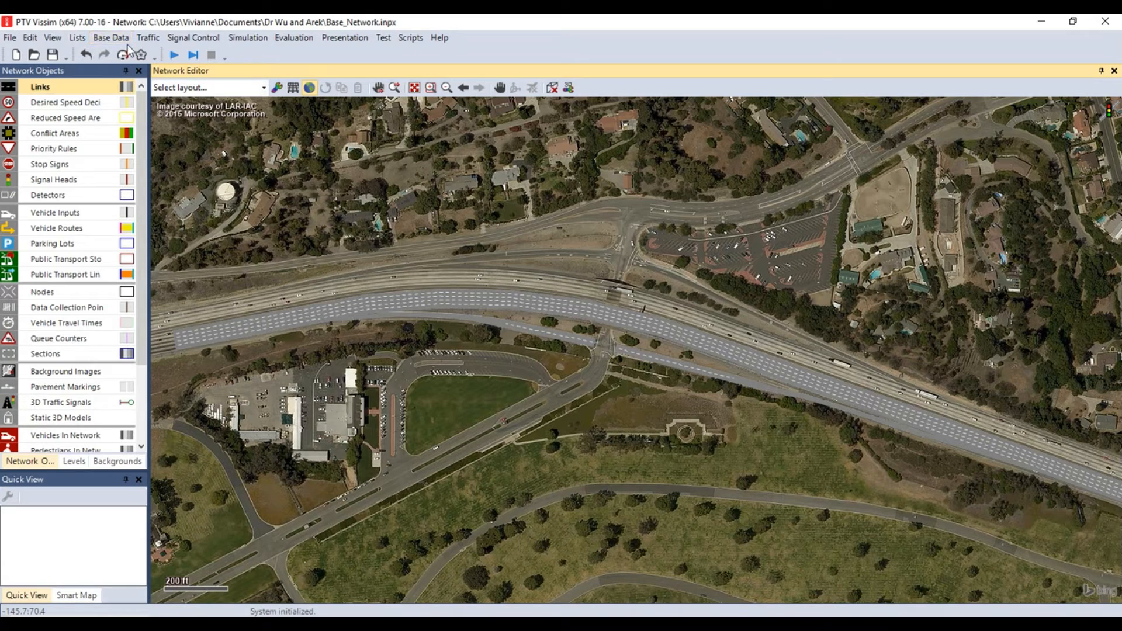
# Open the vehicle compositions list with the relative flows of the default composition shown alongside
pyautogui.click(149, 39)
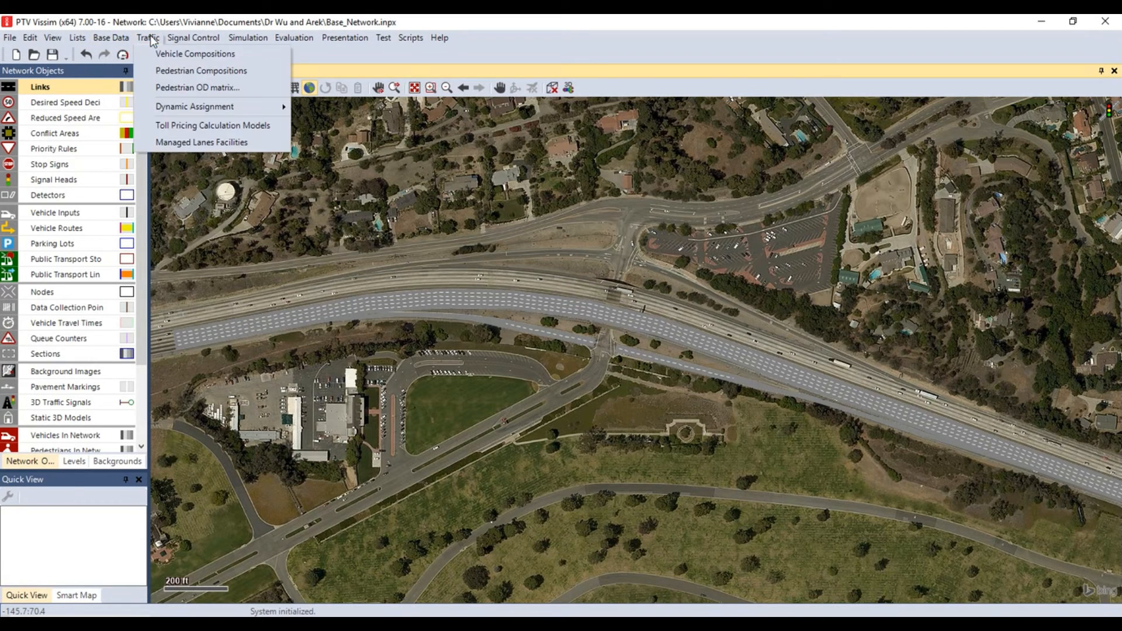
pyautogui.click(166, 55)
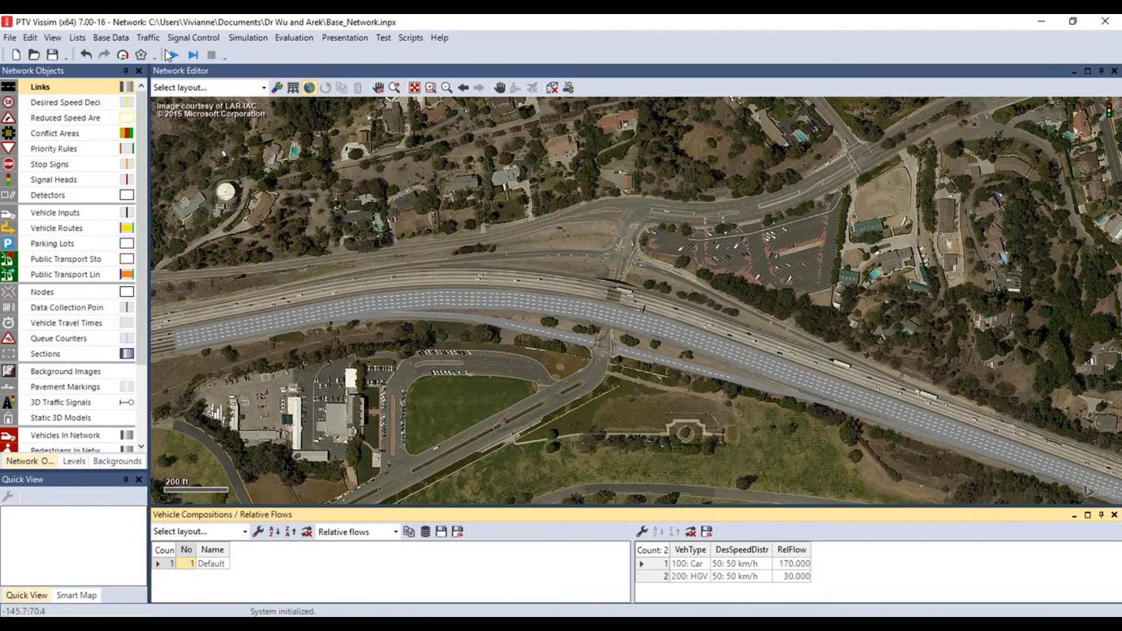
pyautogui.click(396, 533)
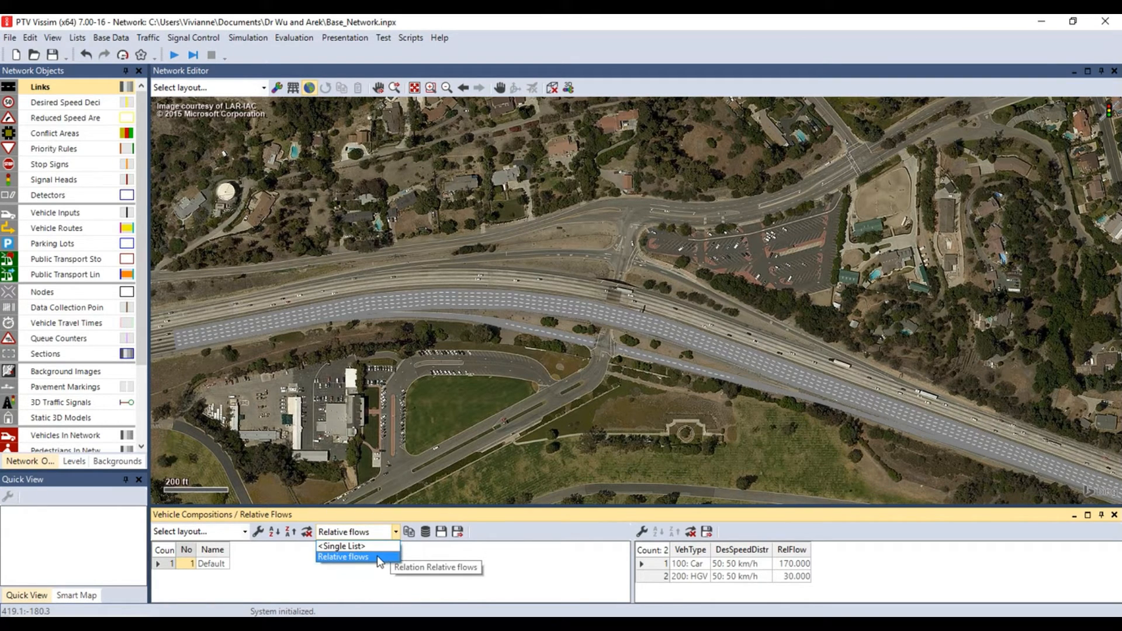
pyautogui.click(378, 556)
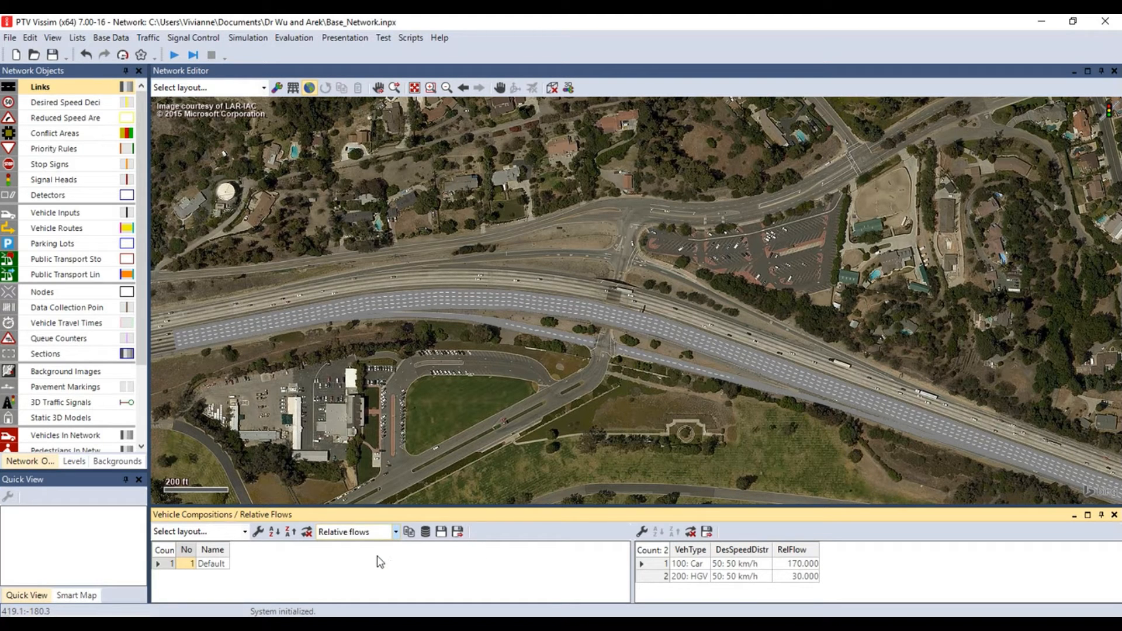
# Look through the vehicle types available for both relative flow rows and enlarge the list area
pyautogui.click(704, 565)
pyautogui.scroll(-4, 715, 579)
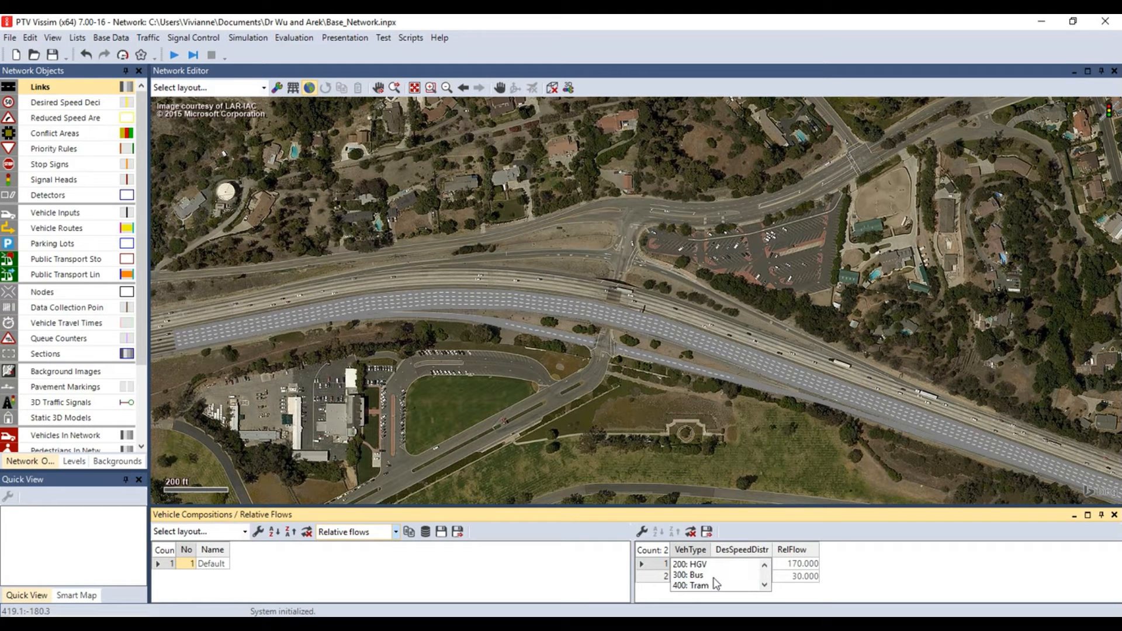
pyautogui.click(724, 538)
pyautogui.click(704, 576)
pyautogui.scroll(-4, 704, 577)
pyautogui.click(726, 584)
pyautogui.moveTo(708, 505); pyautogui.dragTo(714, 421)
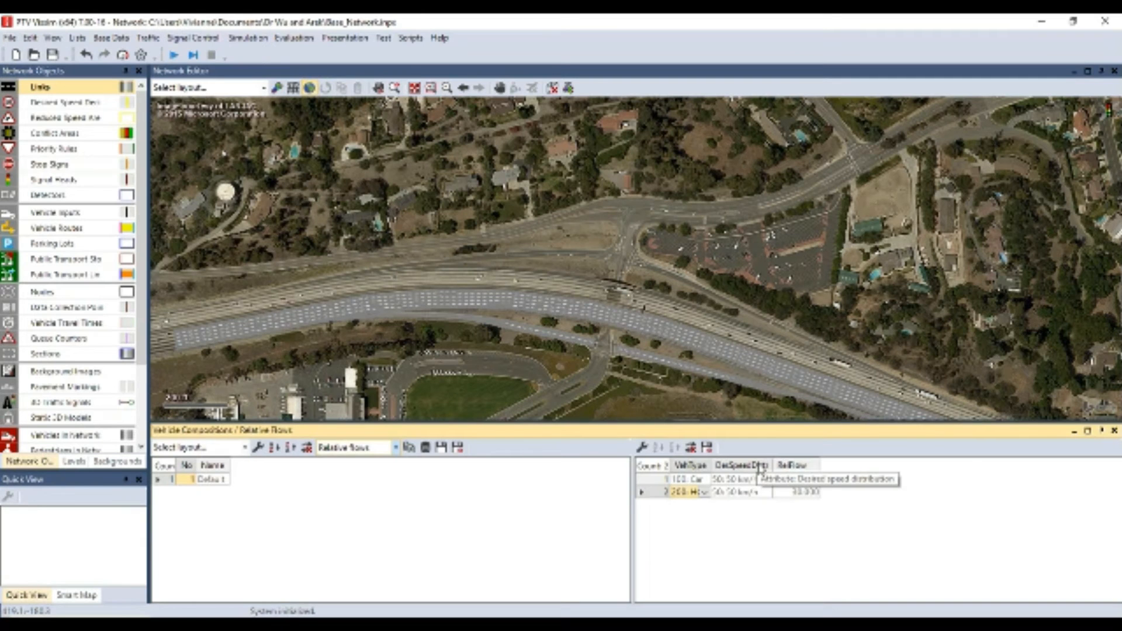
pyautogui.press('ctrl')
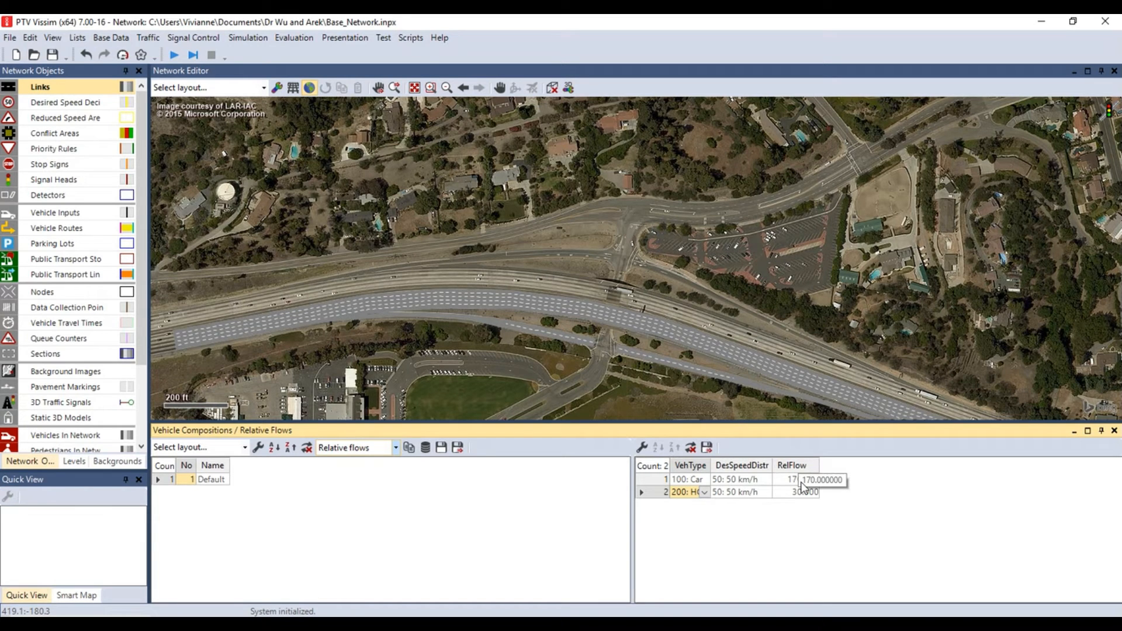
# Set the relative flow to 0.85 for cars and 0.15 for HGVs in the default composition
pyautogui.click(801, 483)
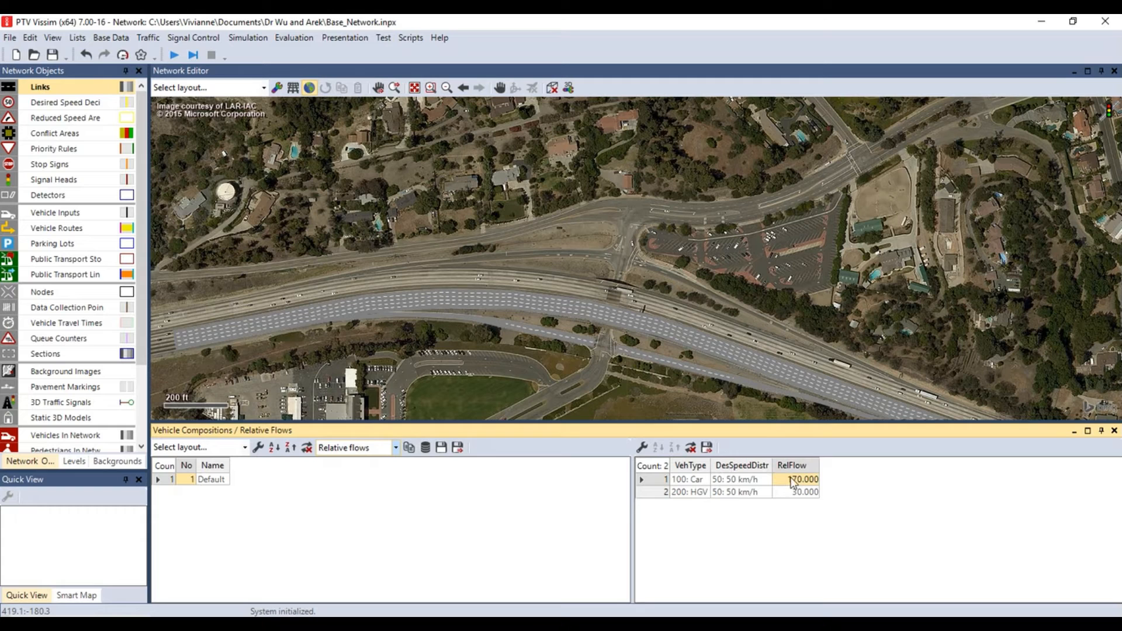
pyautogui.write('0.85')
pyautogui.click(807, 494)
pyautogui.write('0.15')
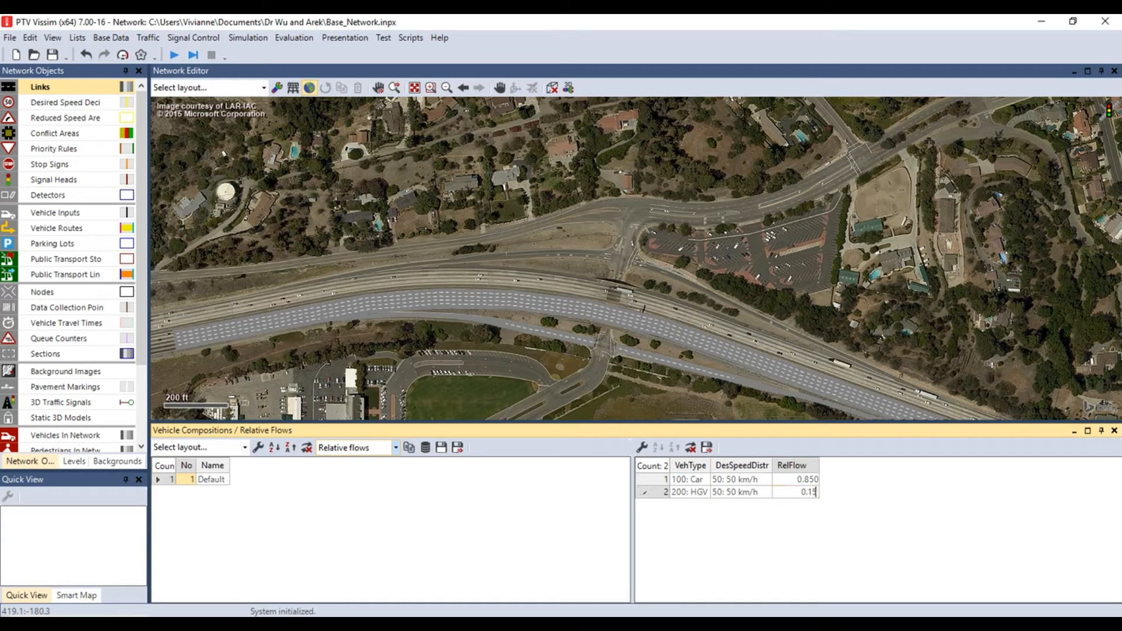
pyautogui.press('Return')
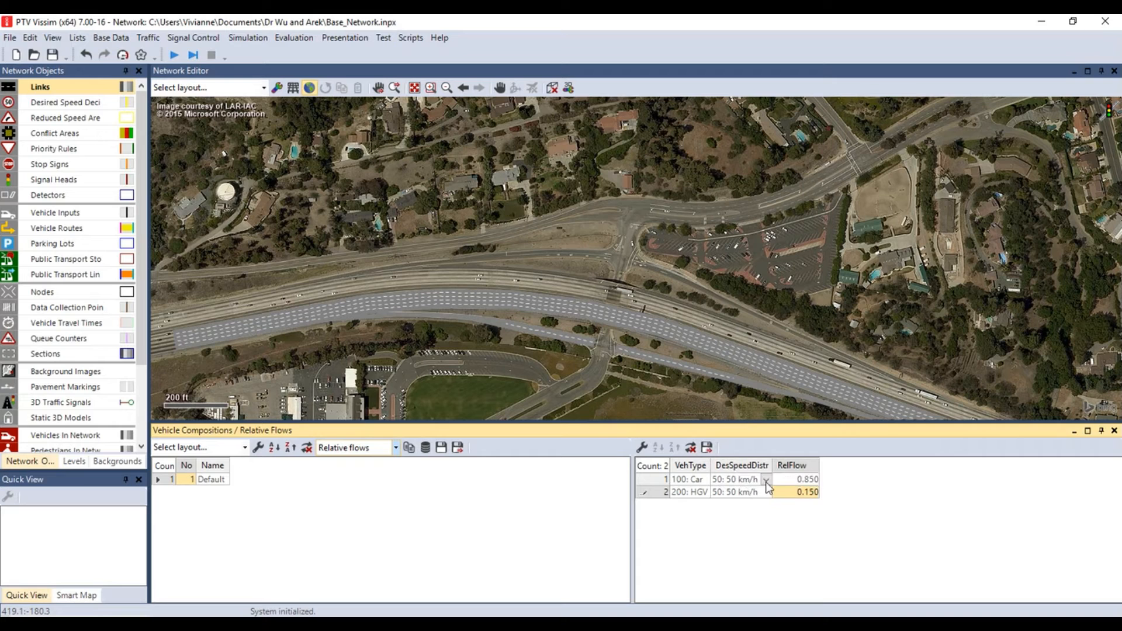
# Assign the 100 km/h desired speed distribution to cars and the 90 km/h one to HGVs
pyautogui.click(748, 492)
pyautogui.click(768, 482)
pyautogui.click(767, 485)
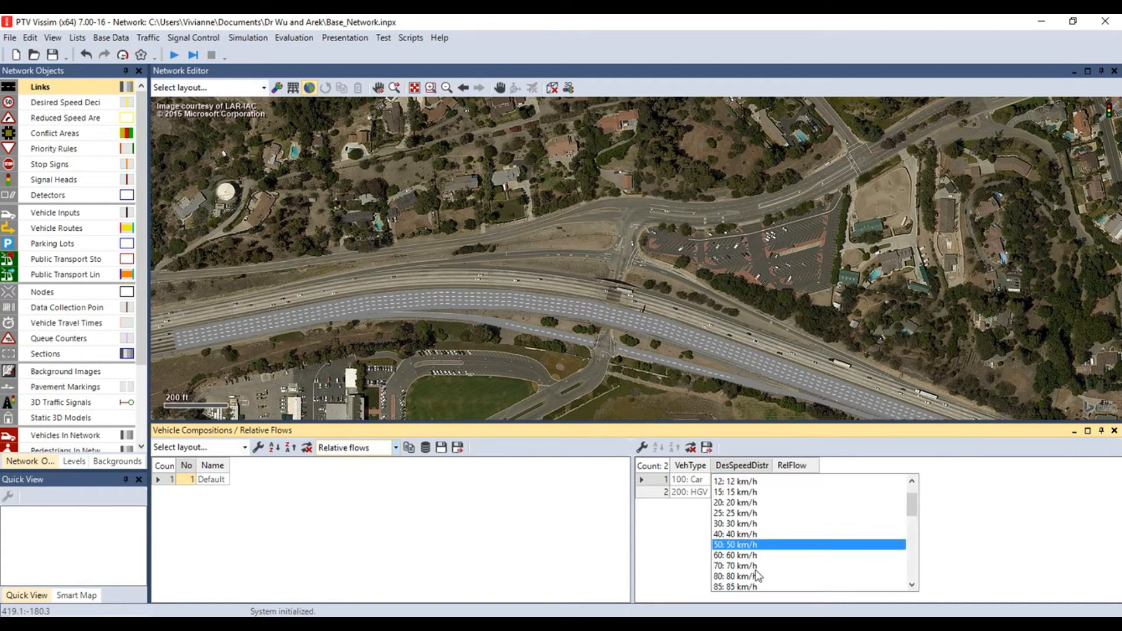
pyautogui.scroll(-2, 760, 571)
pyautogui.click(759, 572)
pyautogui.click(763, 494)
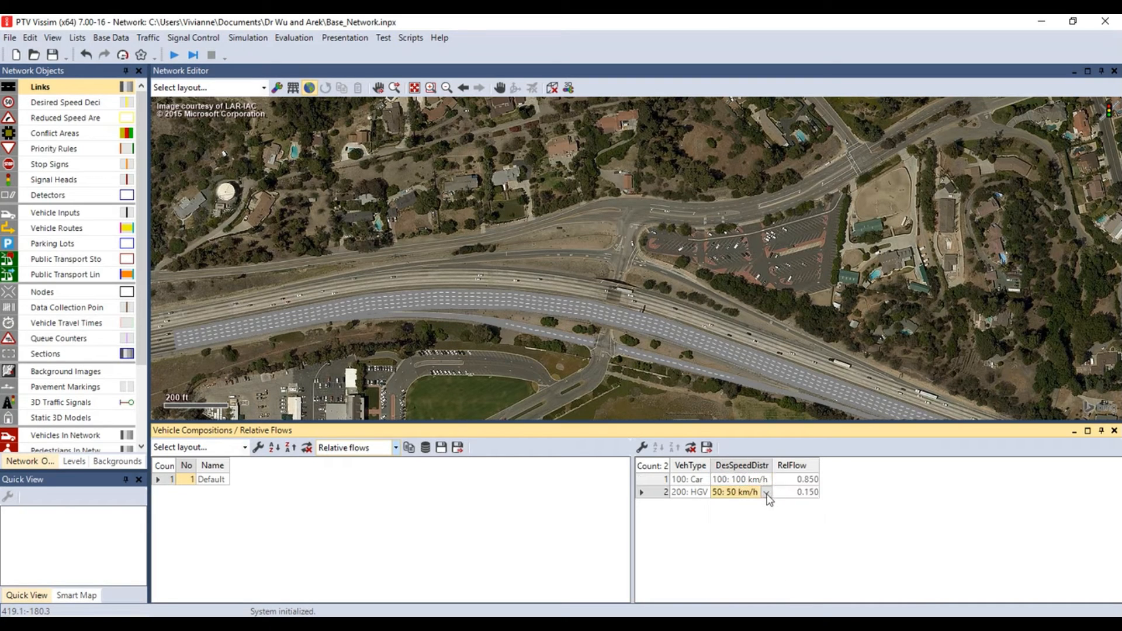
pyautogui.click(766, 493)
pyautogui.scroll(-3, 754, 567)
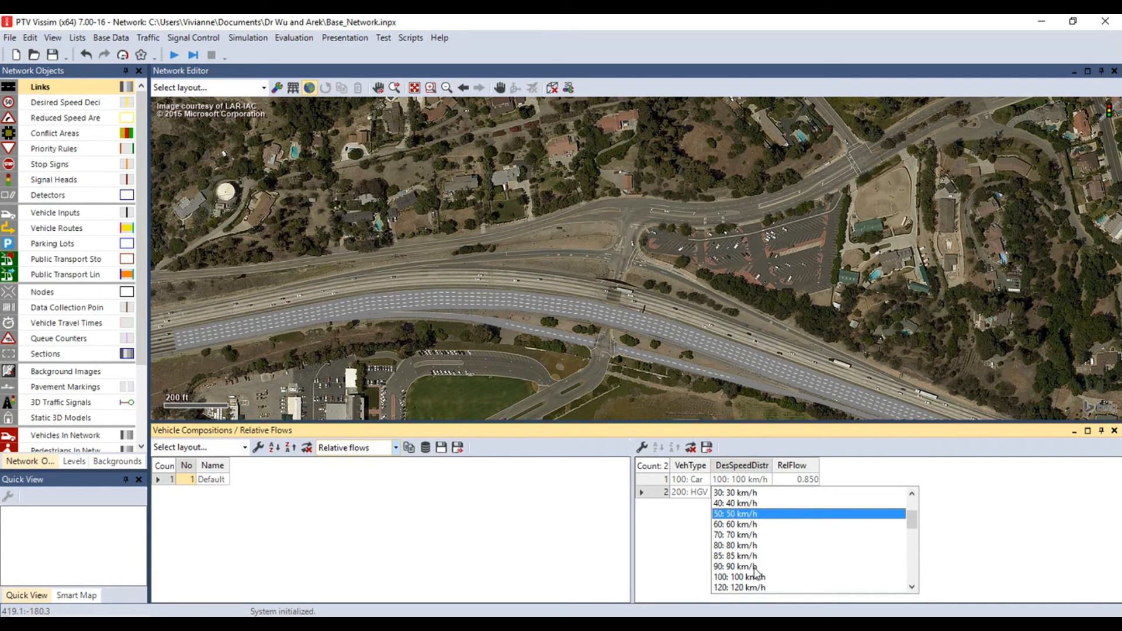
pyautogui.click(754, 567)
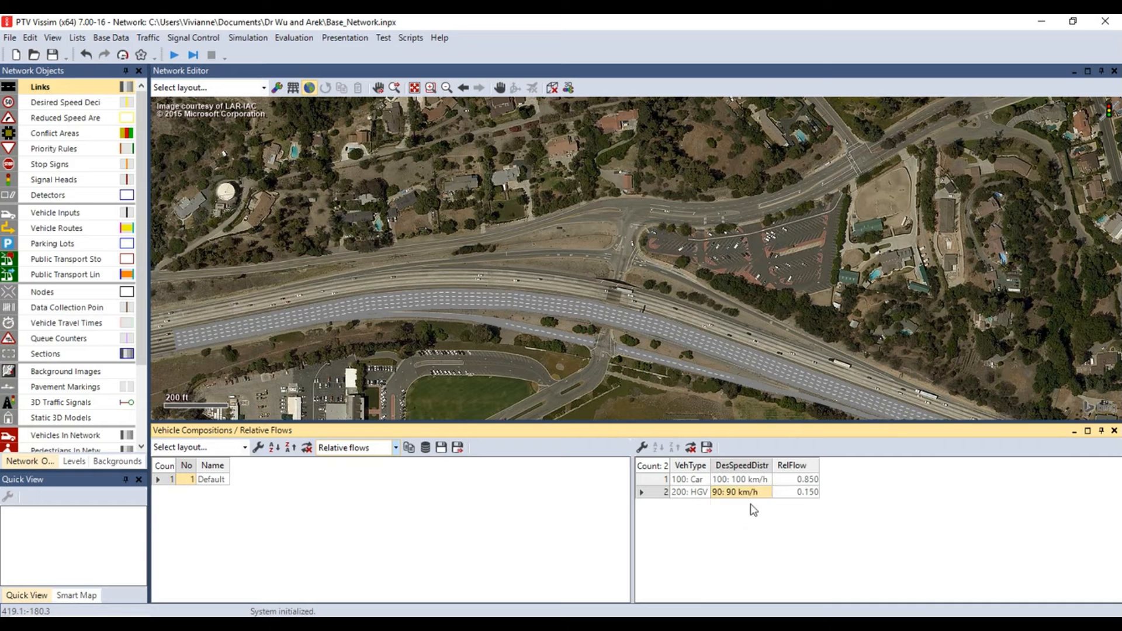
# Create a new desired speed distribution for cars named "10 EB Freeway", ranging from 55 to 75 mph
pyautogui.click(763, 481)
pyautogui.click(764, 482)
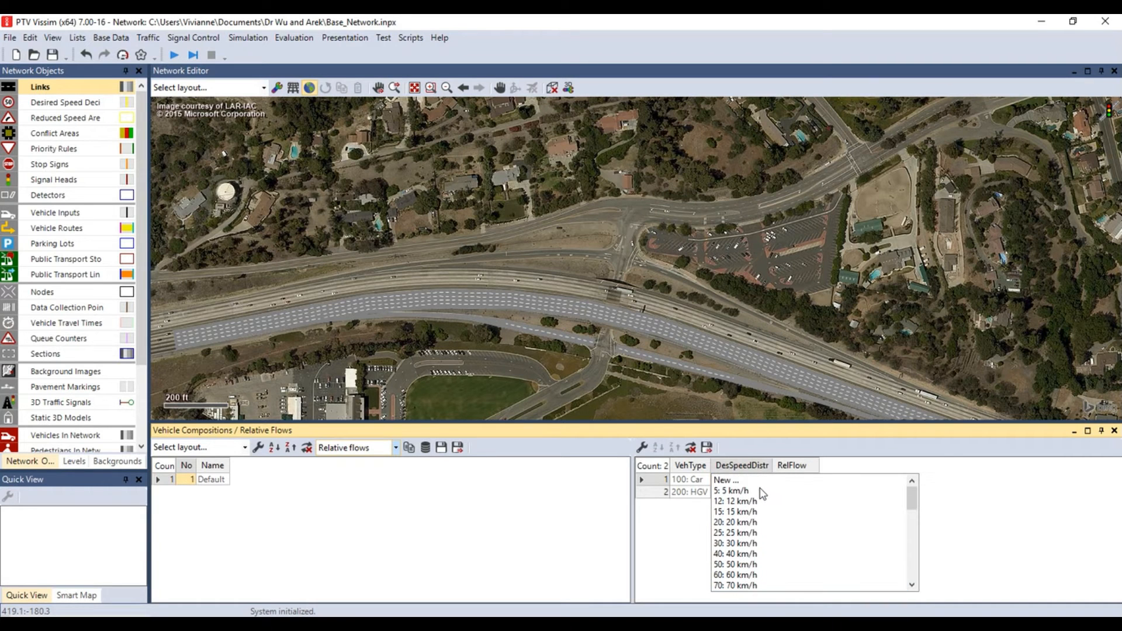
pyautogui.click(730, 481)
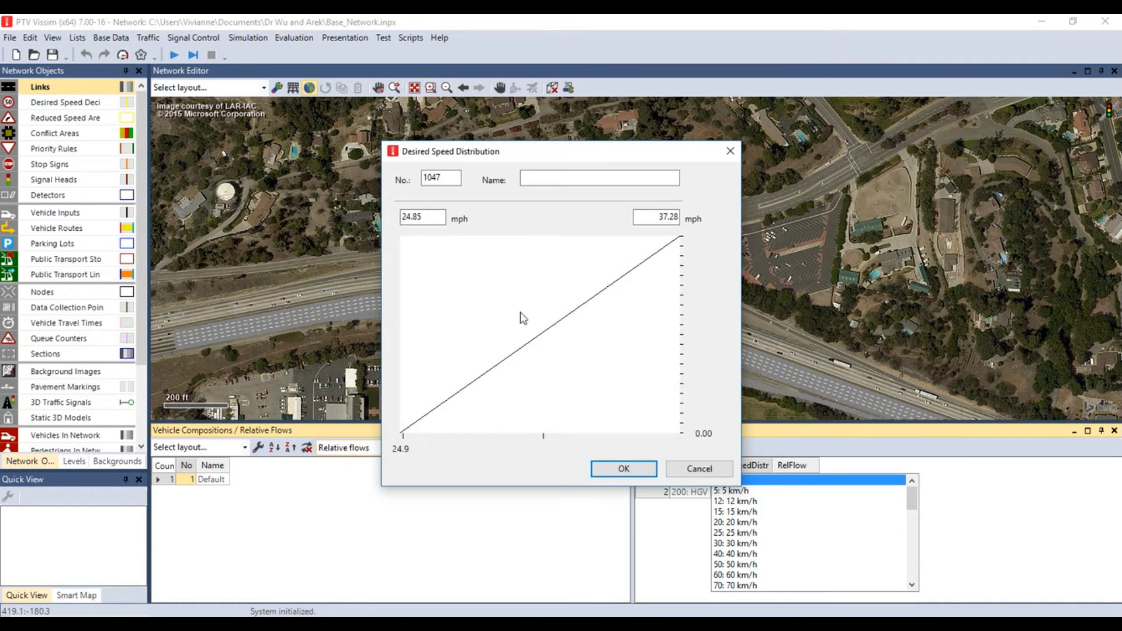
pyautogui.moveTo(657, 217); pyautogui.dragTo(686, 223)
pyautogui.write('75')
pyautogui.press('Tab')
pyautogui.write('55')
pyautogui.click(586, 178)
pyautogui.write('10 EB Freeway')
pyautogui.click(622, 472)
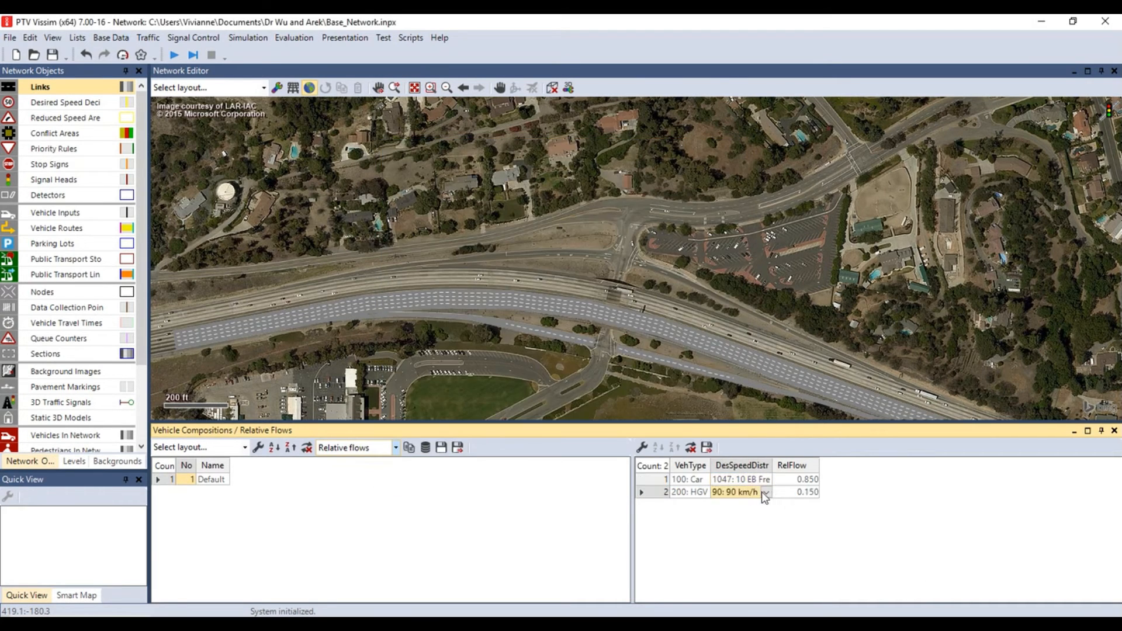
# Create a new desired speed distribution for HGVs named "10 EB Freeway Truck", ranging from 30 to 65 mph
pyautogui.click(764, 493)
pyautogui.click(742, 494)
pyautogui.moveTo(659, 218); pyautogui.dragTo(695, 227)
pyautogui.write('65')
pyautogui.moveTo(426, 219); pyautogui.dragTo(398, 219)
pyautogui.write('30')
pyautogui.click(599, 178)
pyautogui.write('10 EB Freeway Truck')
pyautogui.click(623, 468)
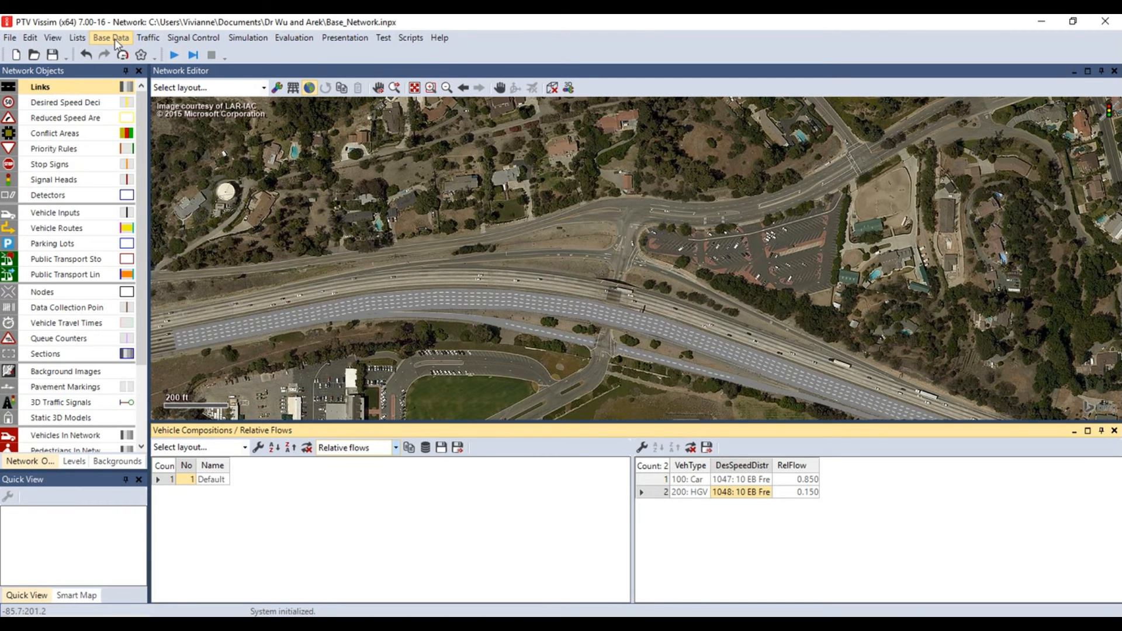
# Open the time intervals list and show the intervals for vehicle inputs
pyautogui.click(115, 39)
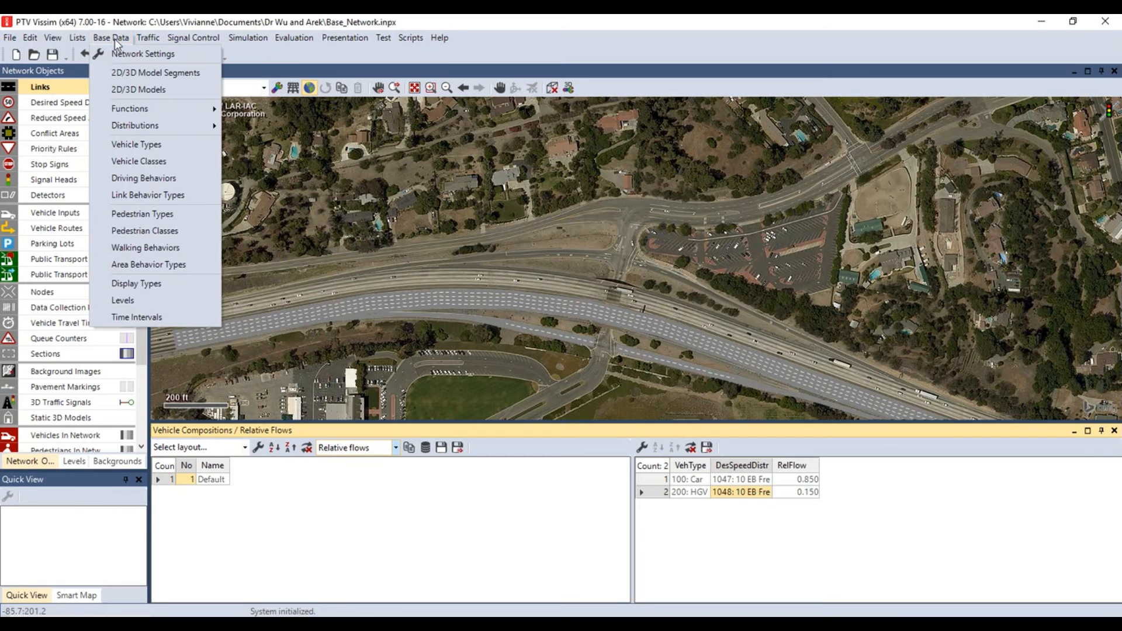
pyautogui.click(157, 317)
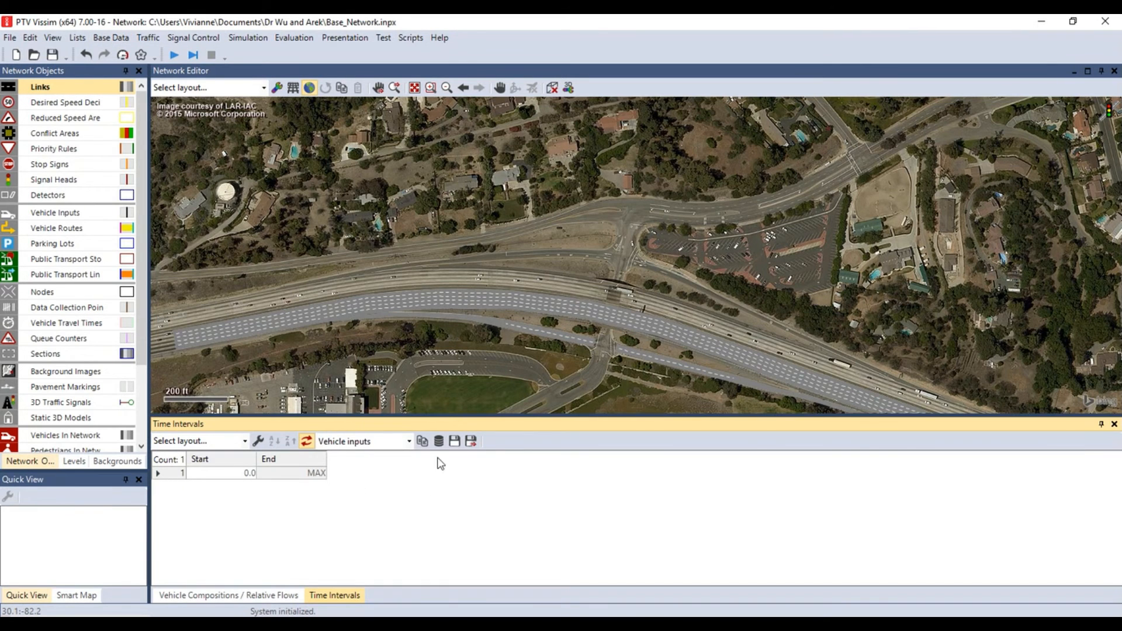
pyautogui.click(409, 442)
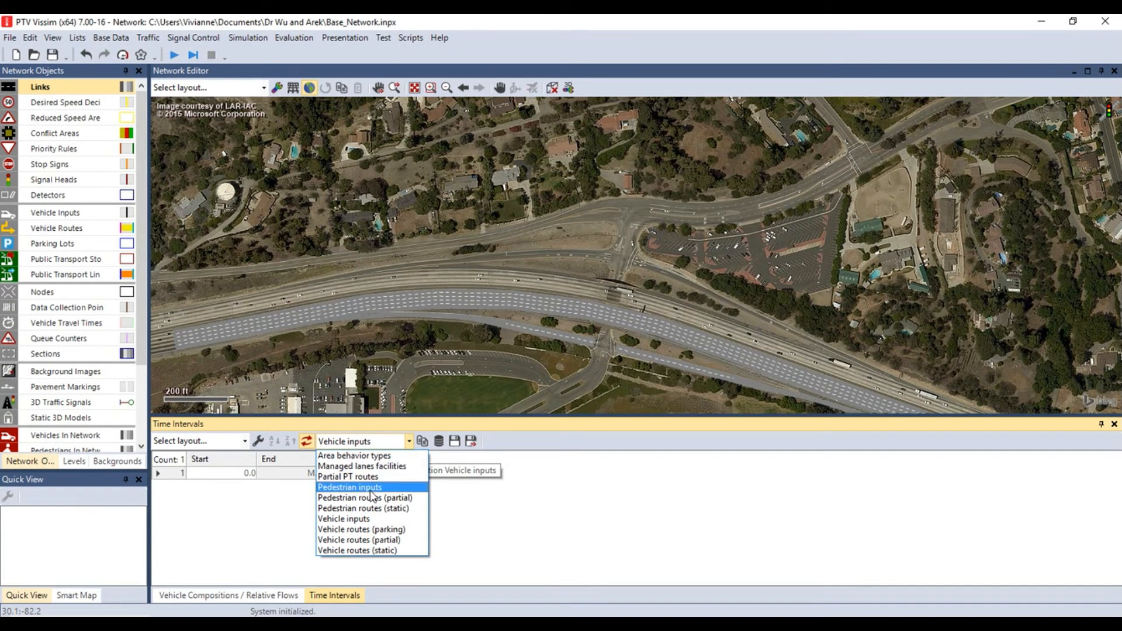
pyautogui.click(366, 520)
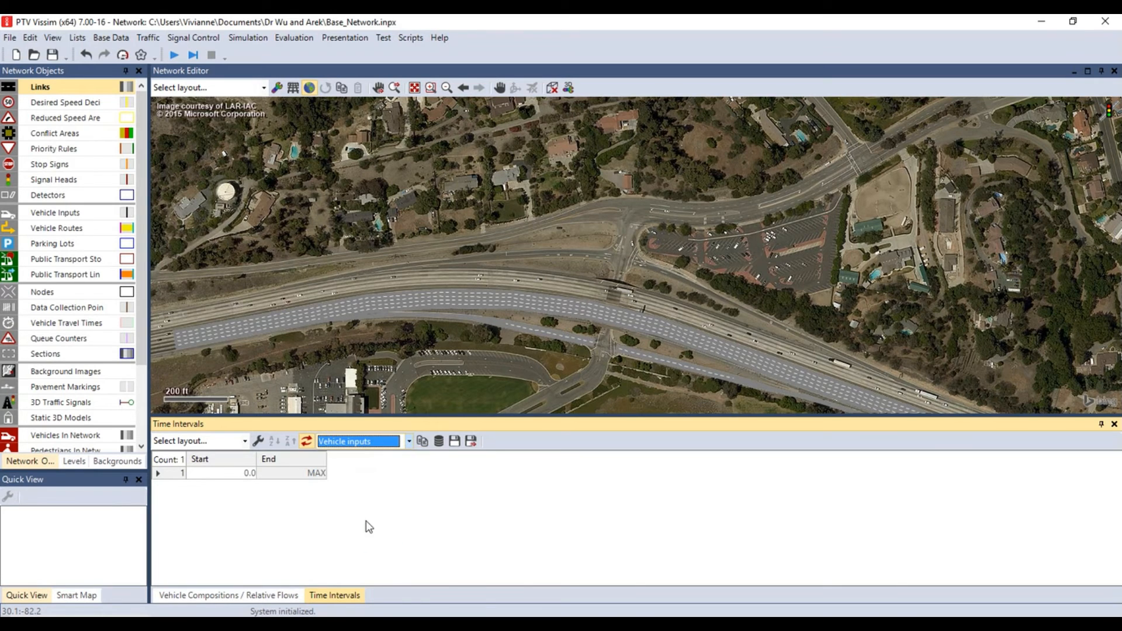
# Add a second time interval for vehicle inputs and set its start to 300
pyautogui.rightClick(418, 483)
pyautogui.click(441, 422)
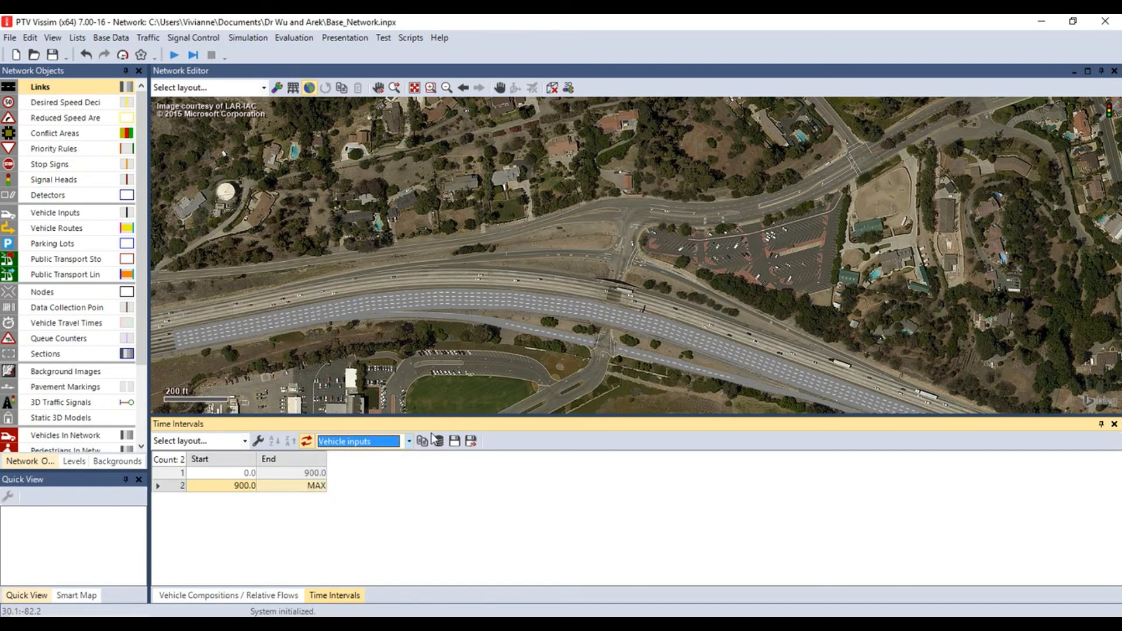
pyautogui.doubleClick(240, 486)
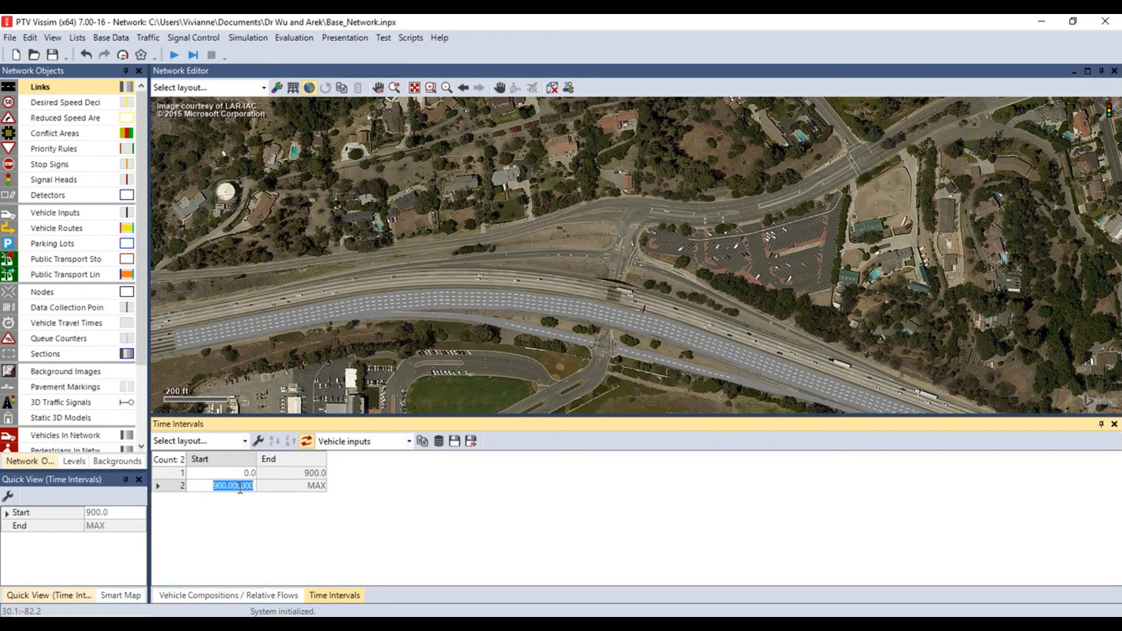
pyautogui.write('300')
pyautogui.press('Return')
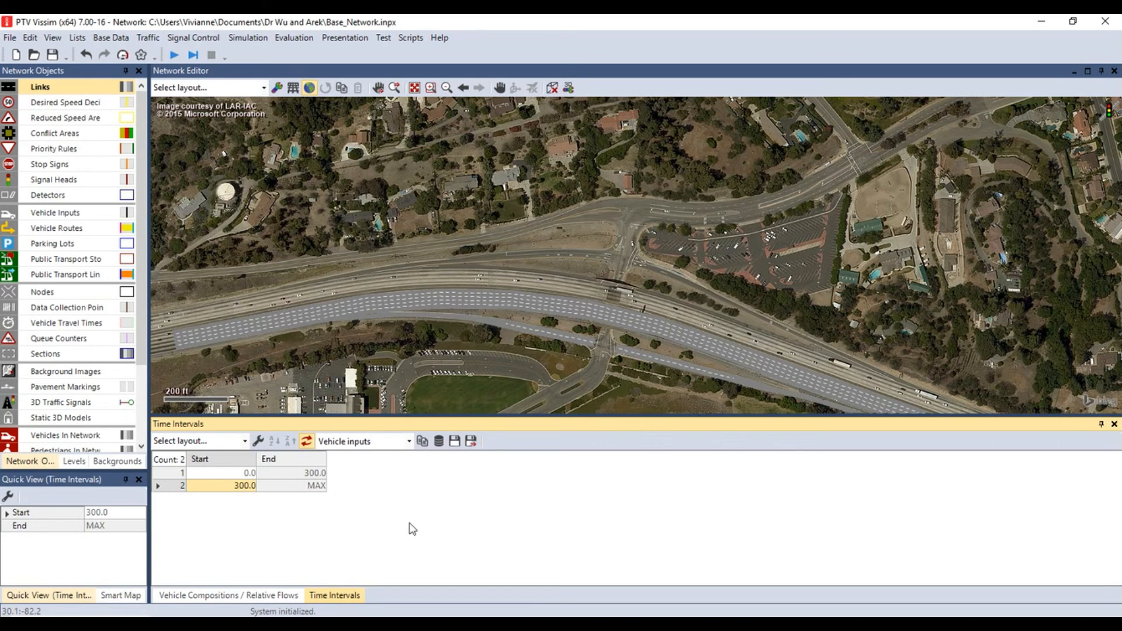
# Keep adding 300-second time intervals for vehicle inputs until the 36th interval, starting at 10500
pyautogui.press('Insert')
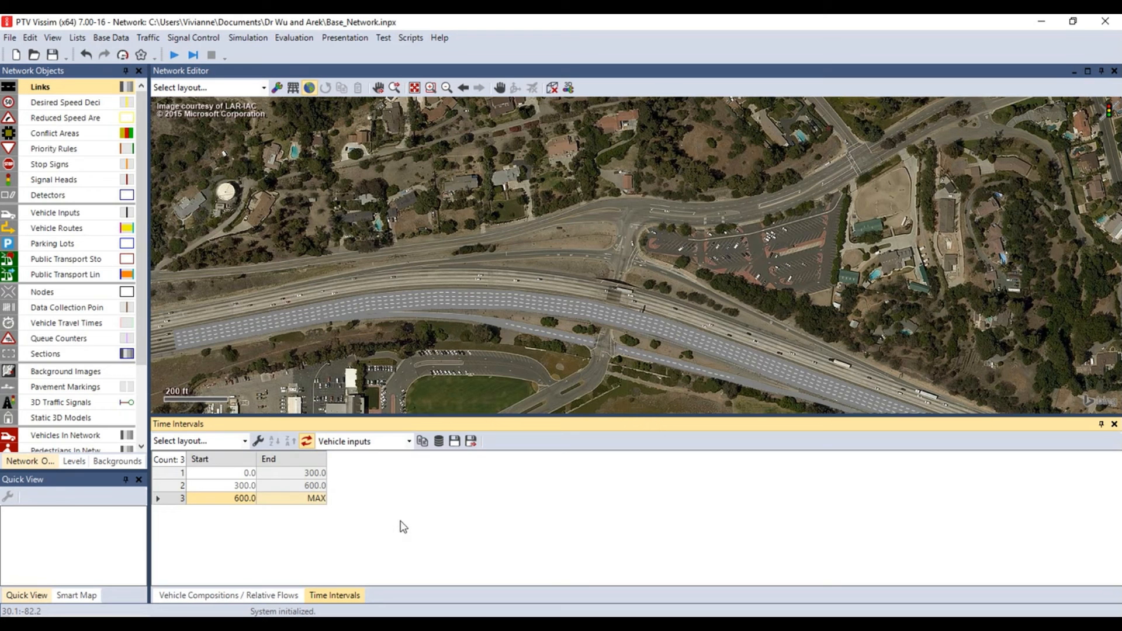
pyautogui.press('Insert')
pyautogui.press('Insert')
pyautogui.press('Insert')
pyautogui.press('Insert')
pyautogui.press('Insert')
pyautogui.press('Insert')
pyautogui.press('Insert')
pyautogui.press('Insert')
pyautogui.press('Insert')
pyautogui.press('Insert')
pyautogui.press('Insert')
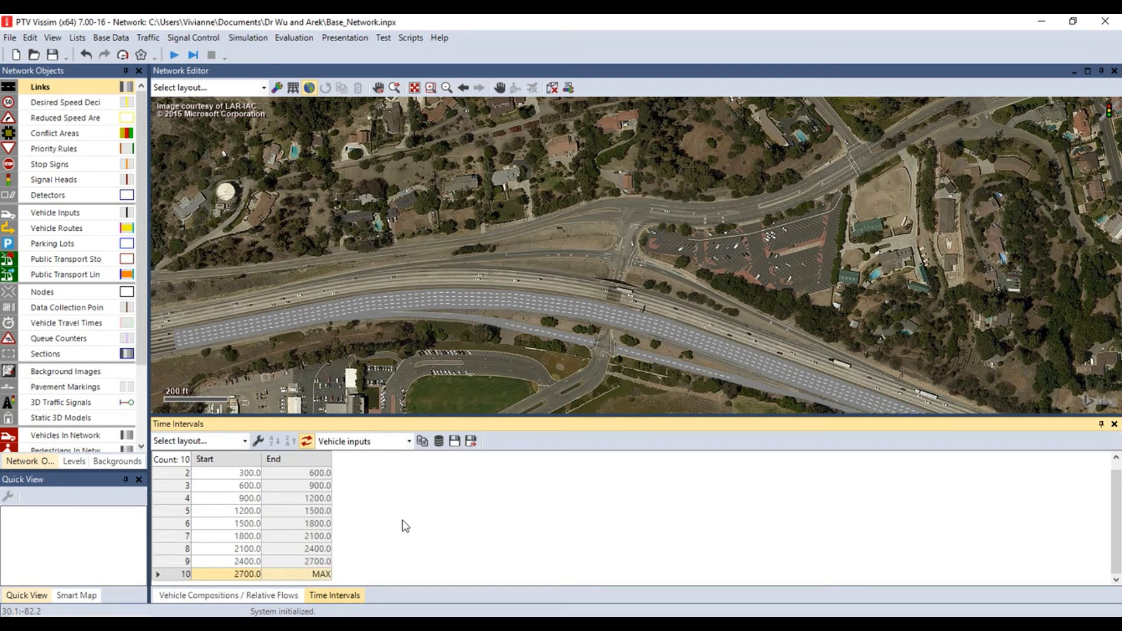
pyautogui.press('Insert')
pyautogui.press('Insert')
pyautogui.press('Insert')
pyautogui.press('Insert')
pyautogui.press('Insert')
pyautogui.press('Insert')
pyautogui.press('Insert')
pyautogui.press('Insert')
pyautogui.press('Insert')
pyautogui.press('Insert')
pyautogui.press('Insert')
pyautogui.press('Insert')
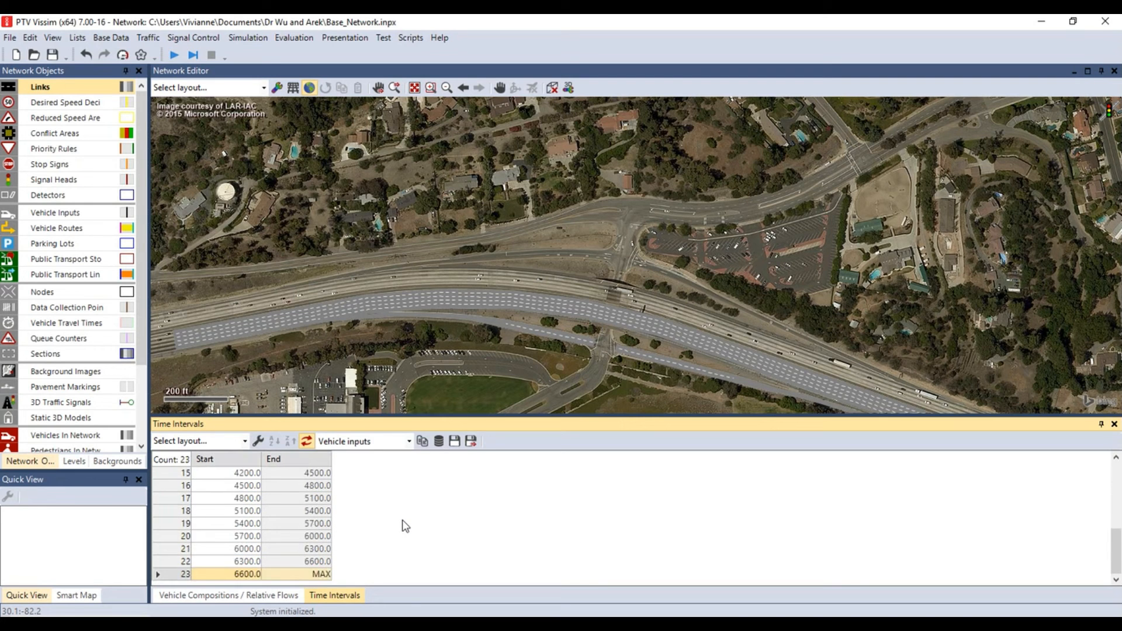
pyautogui.rightClick(402, 520)
pyautogui.click(402, 520)
pyautogui.rightClick(402, 520)
pyautogui.click(402, 520)
pyautogui.rightClick(402, 520)
pyautogui.click(402, 520)
pyautogui.rightClick(402, 520)
pyautogui.click(402, 520)
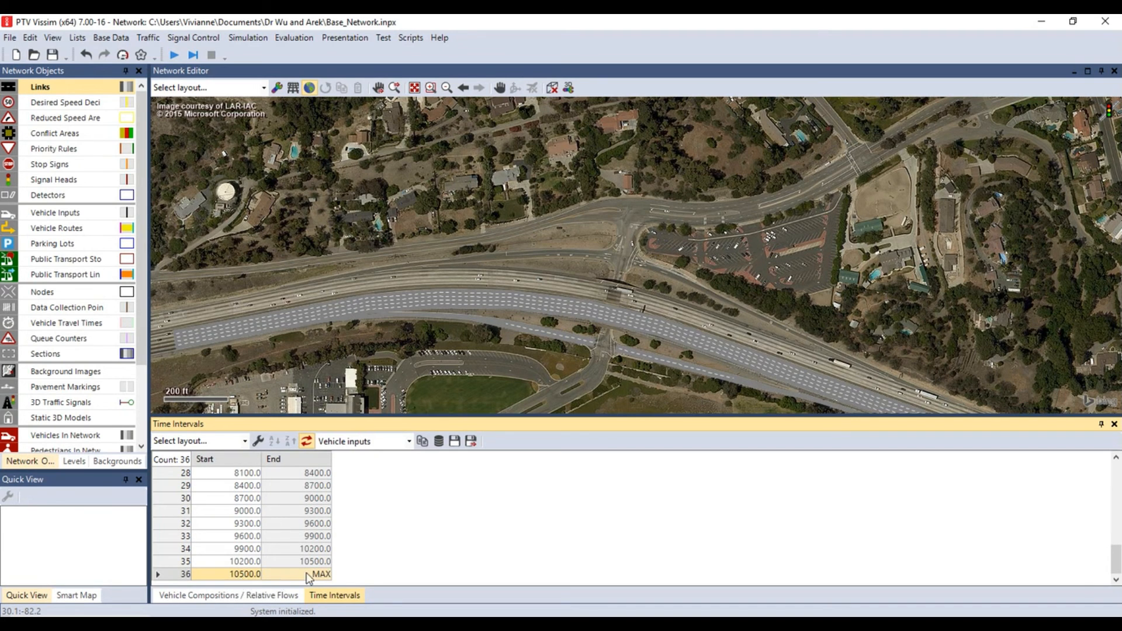
# Switch the time intervals to static vehicle routes and add a second interval starting at 300
pyautogui.click(409, 441)
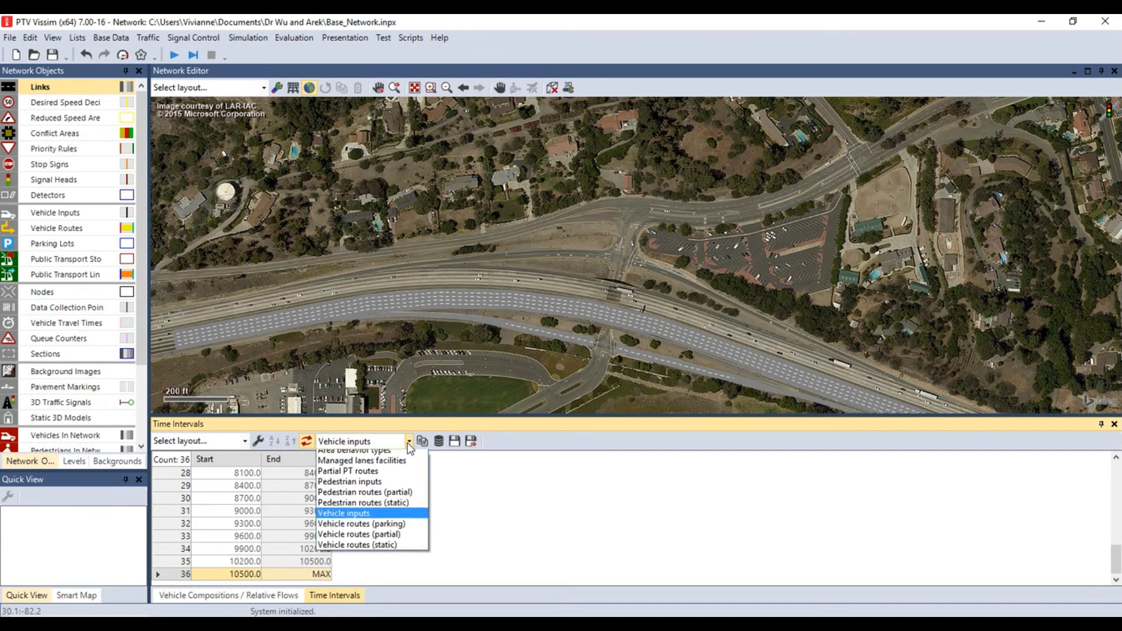
pyautogui.click(397, 551)
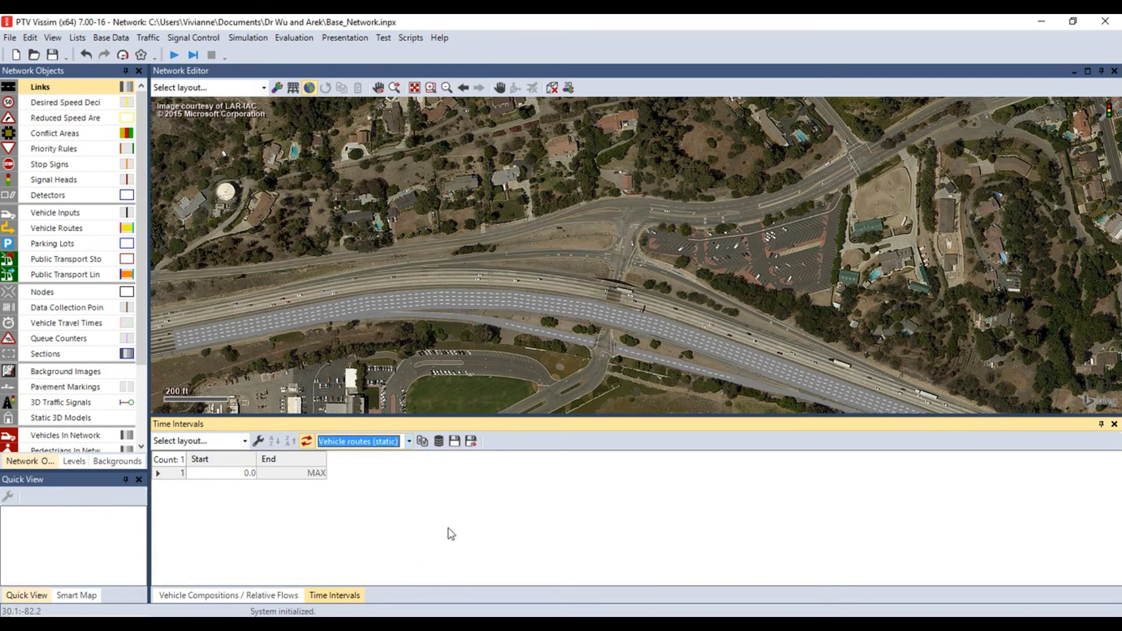
pyautogui.rightClick(399, 494)
pyautogui.click(433, 503)
pyautogui.click(245, 487)
pyautogui.write('300')
# Keep adding 300-second time intervals for static vehicle routes until the 36th interval, starting at 10500
pyautogui.rightClick(406, 496)
pyautogui.click(440, 505)
pyautogui.rightClick(408, 497)
pyautogui.click(439, 505)
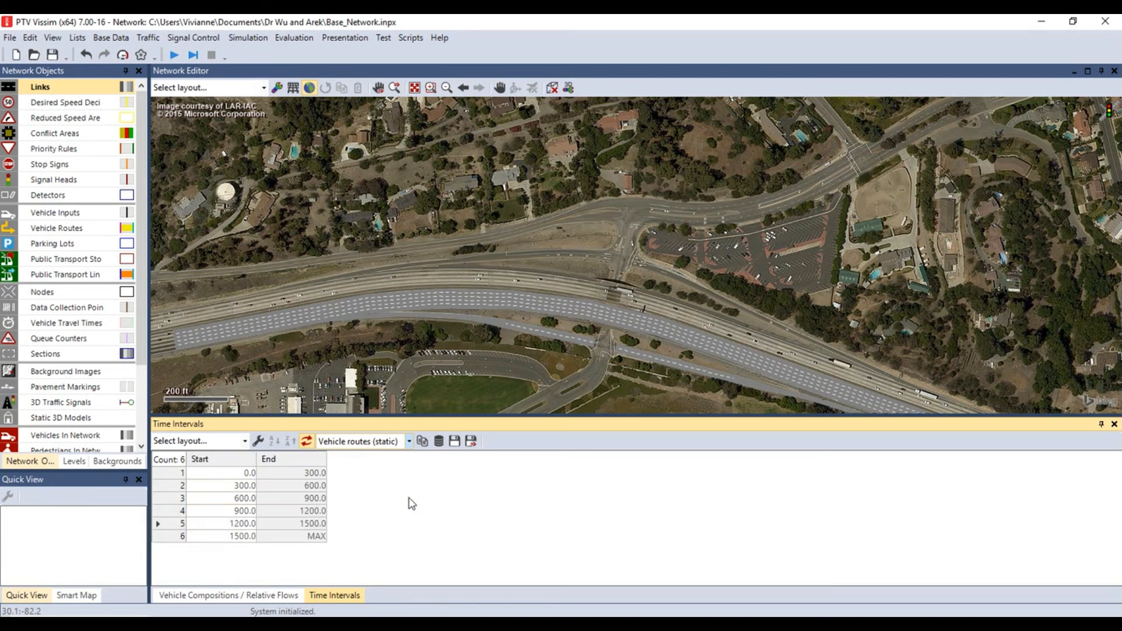
pyautogui.rightClick(409, 498)
pyautogui.click(439, 505)
pyautogui.rightClick(408, 497)
pyautogui.click(439, 505)
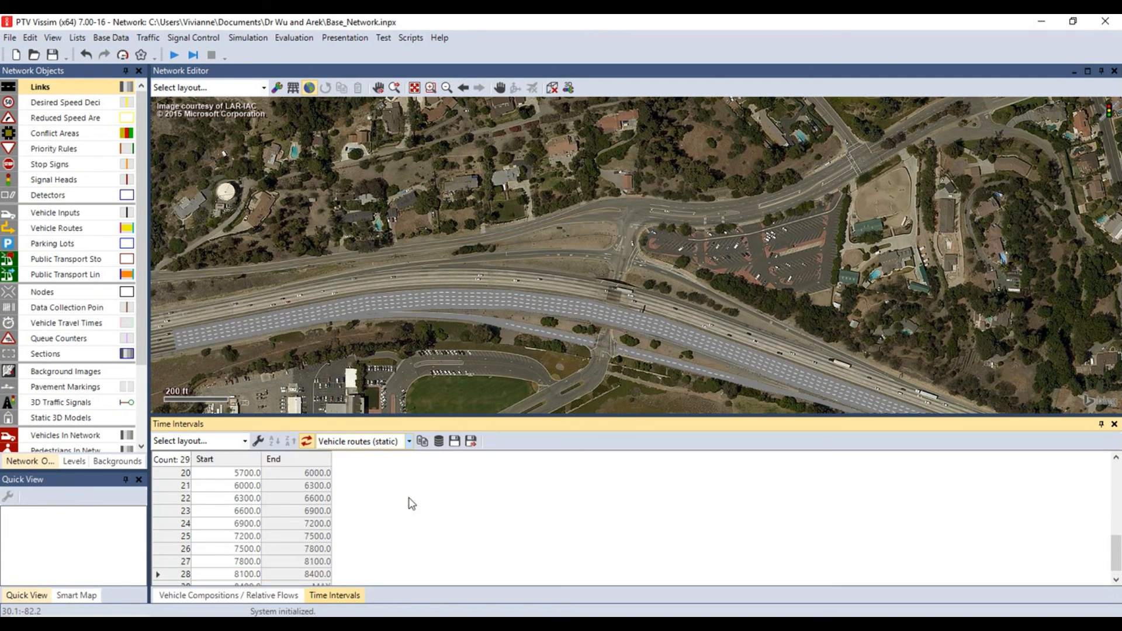
pyautogui.rightClick(408, 497)
pyautogui.click(440, 506)
pyautogui.rightClick(408, 498)
pyautogui.click(439, 505)
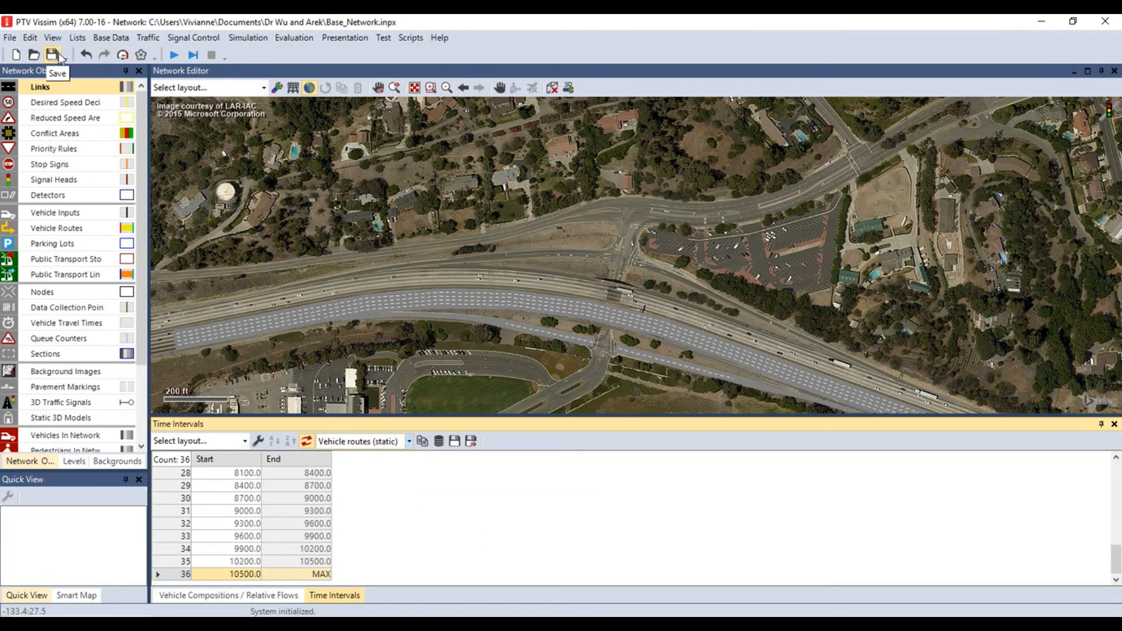
# Save the network under the new file name VehicleInput_Network
pyautogui.click(10, 38)
pyautogui.click(26, 157)
pyautogui.press('BackSpace')
pyautogui.write('VehicleInput_Network')
pyautogui.press('Return')
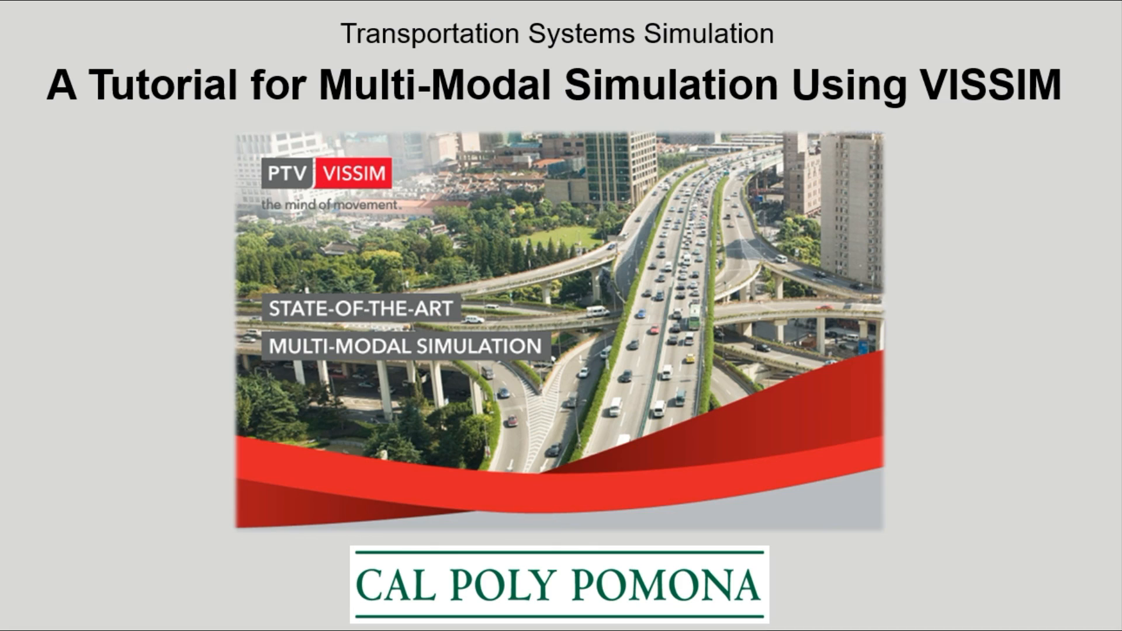